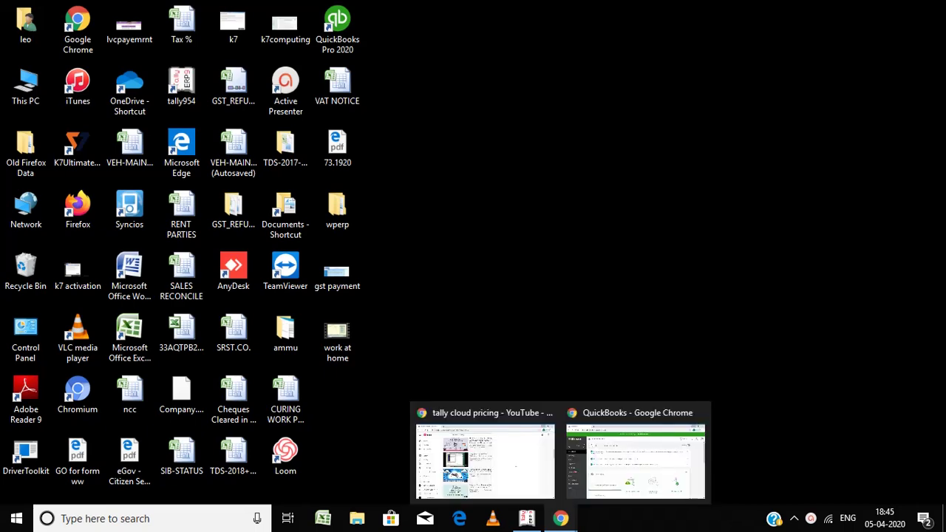
Bring the 'Quick books demo' QuickBooks Online dashboard forward from the Chrome taskbar preview.
{"action": "mouse_move", "coordinate": [636, 459]}
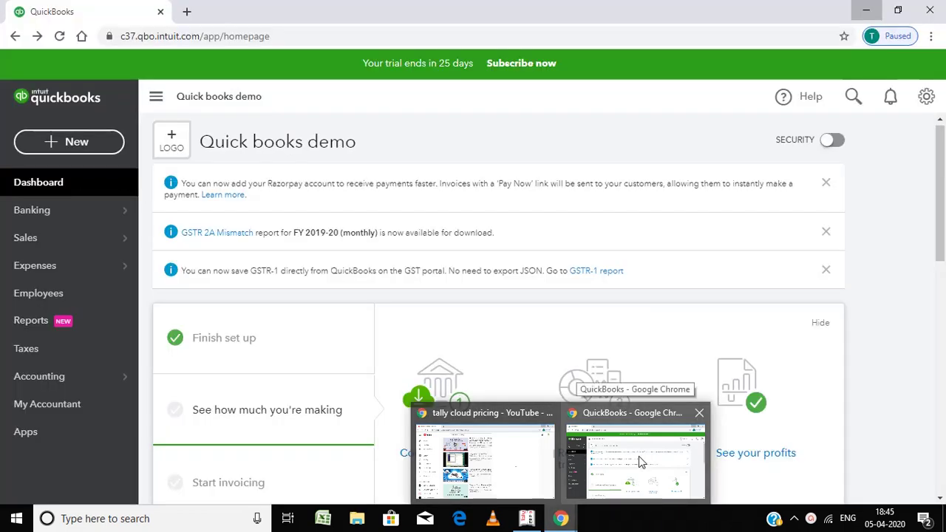
{"action": "left_click", "coordinate": [640, 462]}
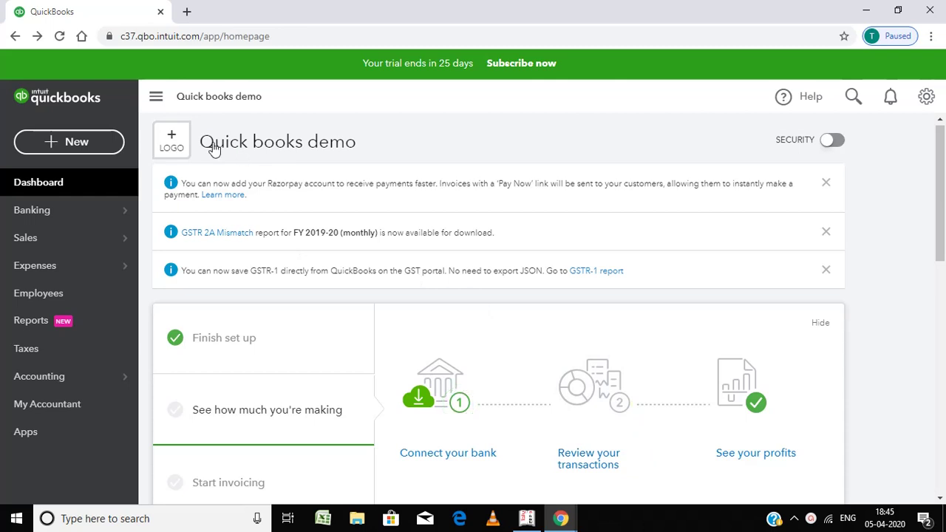
Start a new Journal entry from the + New menu's Other list.
{"action": "left_click", "coordinate": [70, 150]}
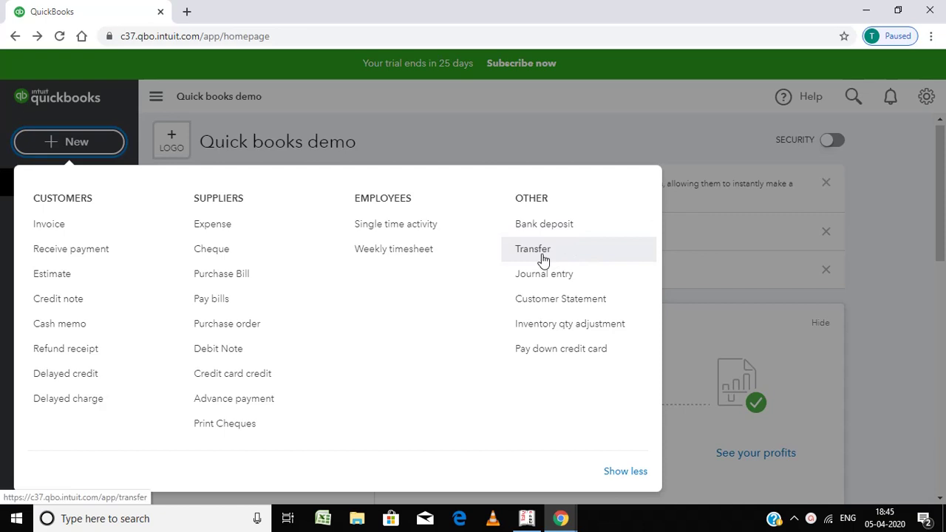
{"action": "left_click", "coordinate": [544, 276]}
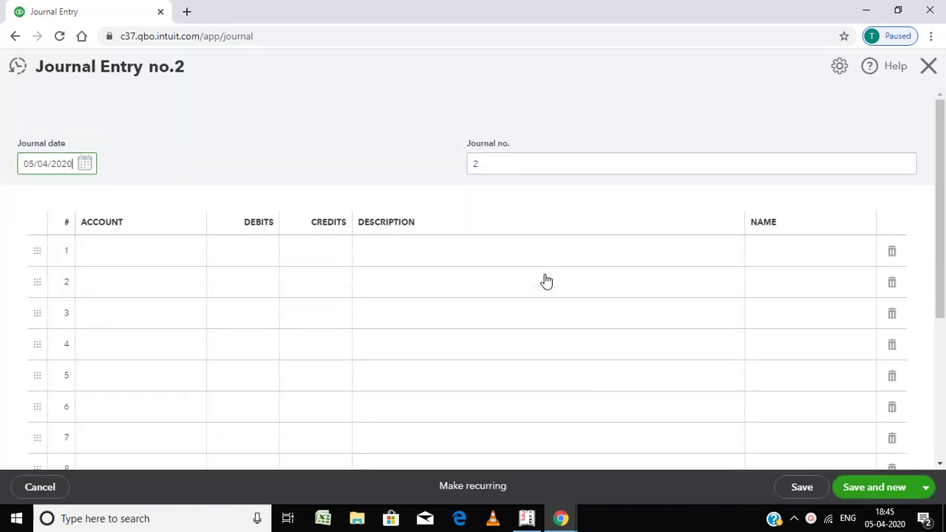
Enter 'Amc charges' as the account on journal line 1, correcting the typos.
{"action": "left_click", "coordinate": [101, 258]}
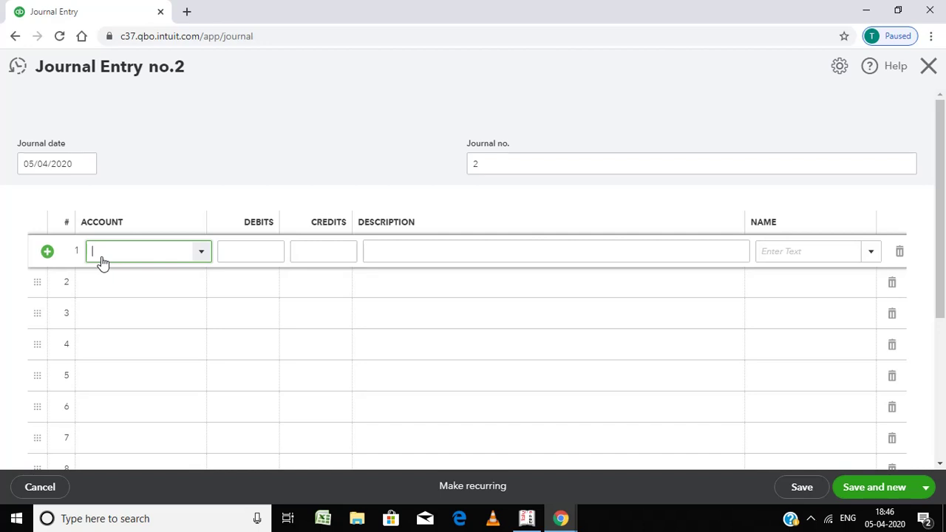
{"action": "type", "text": "amce cahrges"}
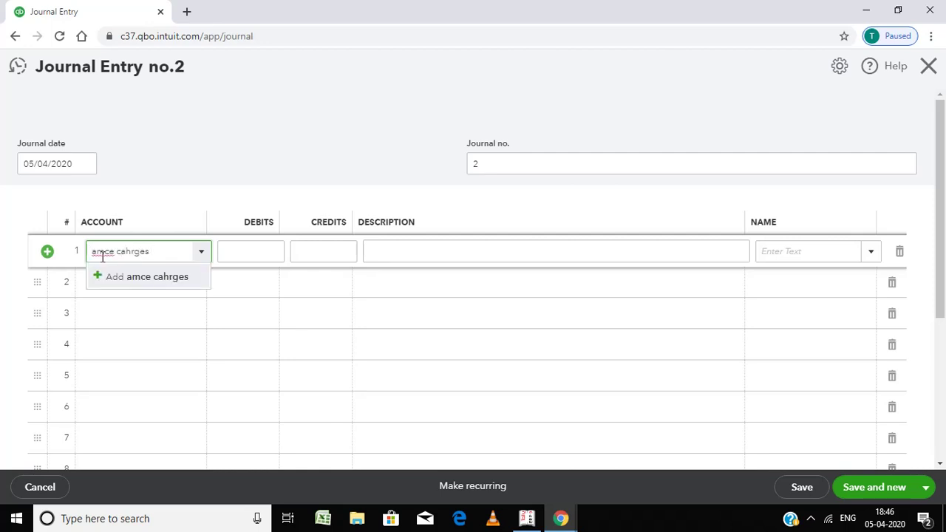
{"action": "key", "text": "BackSpace"}
{"action": "key", "text": "BackSpace"}
{"action": "key", "text": "BackSpace"}
{"action": "key", "text": "BackSpace"}
{"action": "key", "text": "BackSpace"}
{"action": "key", "text": "BackSpace"}
{"action": "type", "text": "arges"}
{"action": "key", "text": "BackSpace"}
{"action": "key", "text": "BackSpace"}
{"action": "key", "text": "BackSpace"}
{"action": "key", "text": "BackSpace"}
{"action": "key", "text": "BackSpace"}
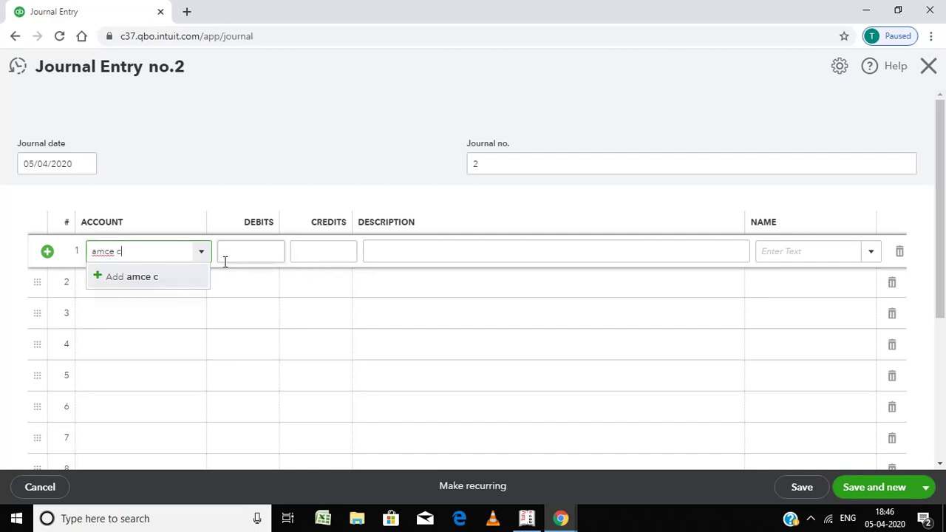
{"action": "key", "text": "BackSpace"}
{"action": "key", "text": "BackSpace"}
{"action": "key", "text": "BackSpace"}
{"action": "key", "text": "BackSpace"}
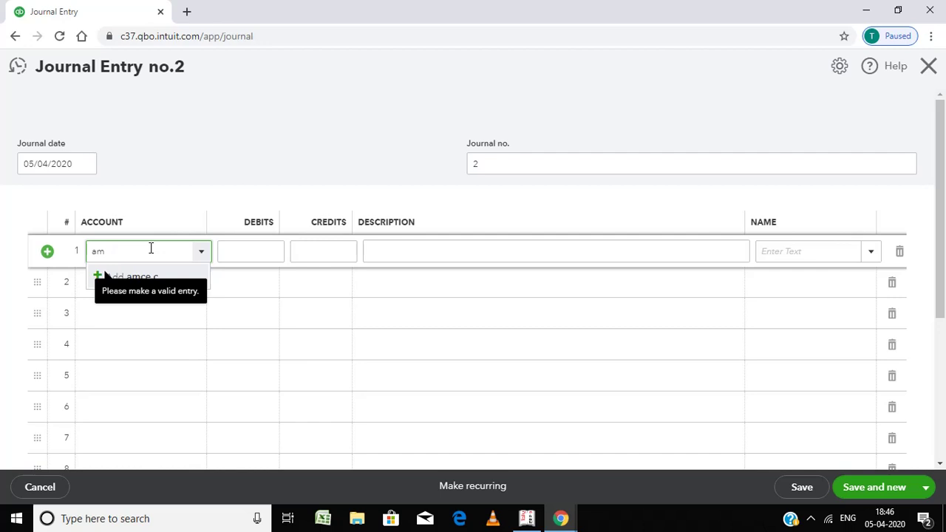
{"action": "type", "text": "c"}
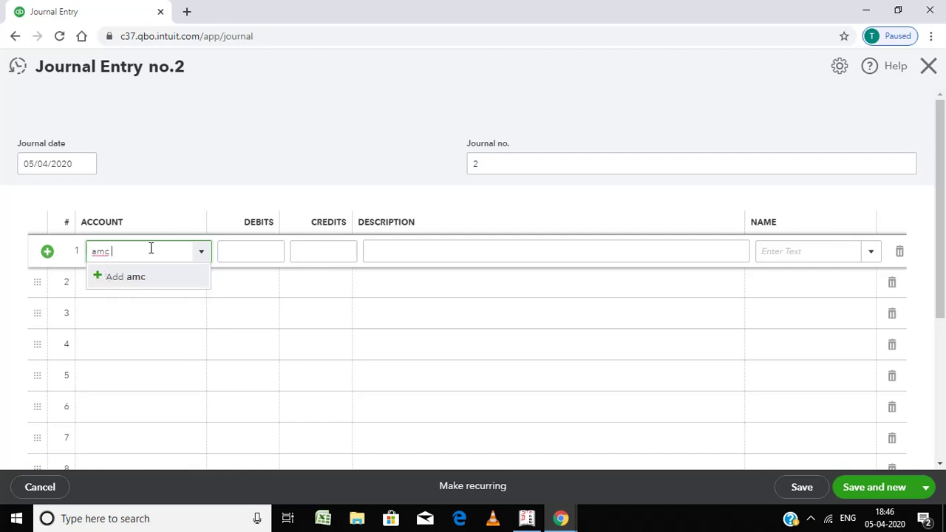
{"action": "key", "text": "BackSpace"}
{"action": "key", "text": "BackSpace"}
{"action": "key", "text": "BackSpace"}
{"action": "key", "text": "BackSpace"}
{"action": "type", "text": "Amc charges"}
Add Amc charges as a new account and set its type to Expenses.
{"action": "left_click", "coordinate": [155, 279]}
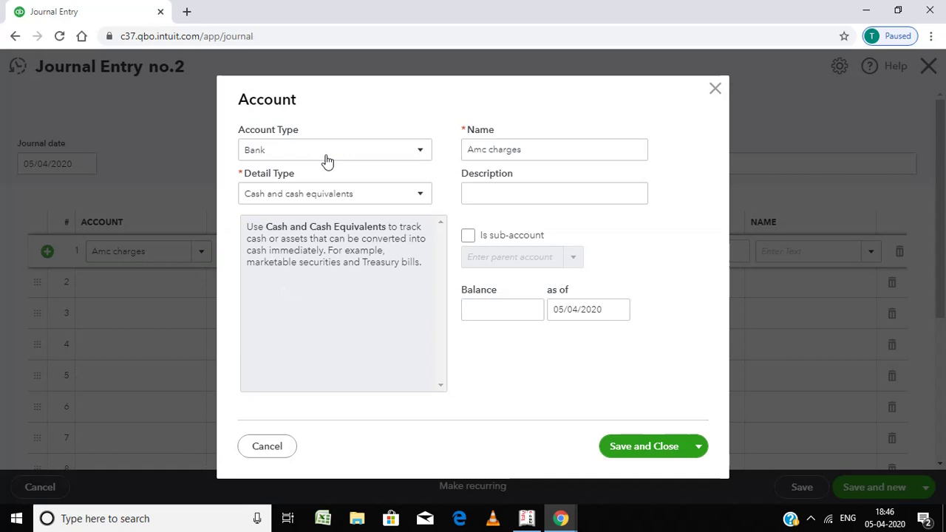
{"action": "left_click", "coordinate": [328, 151]}
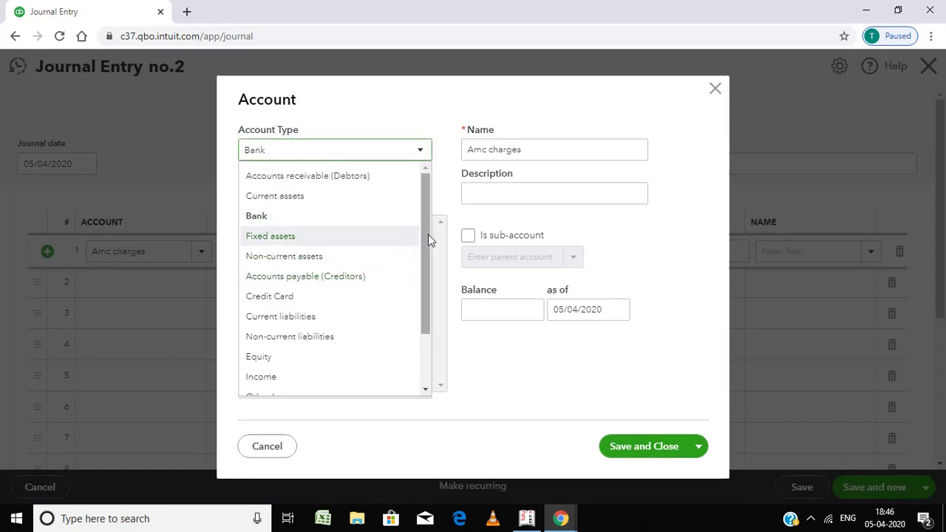
{"action": "left_click_drag", "start_coordinate": [427, 232], "coordinate": [426, 307]}
{"action": "left_click", "coordinate": [311, 364]}
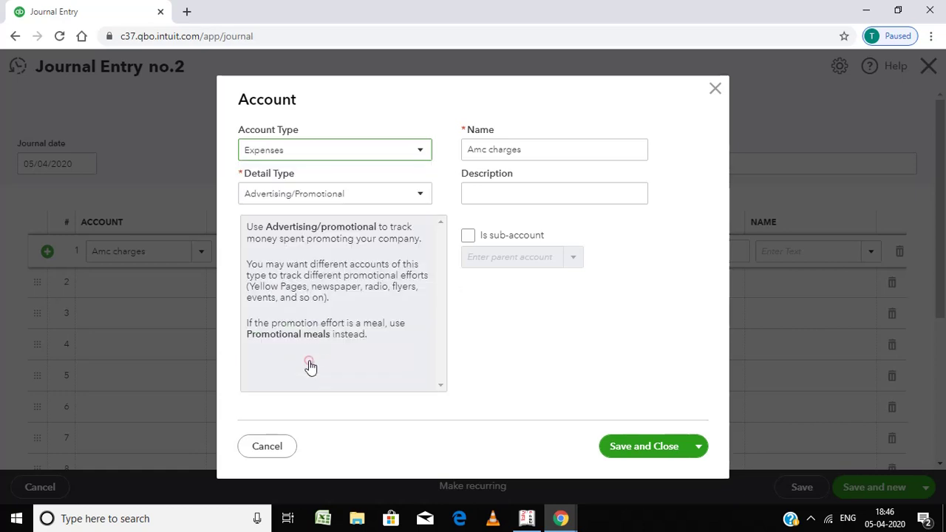
Set the Amc charges detail type to Repair and maintenance.
{"action": "left_click", "coordinate": [403, 198]}
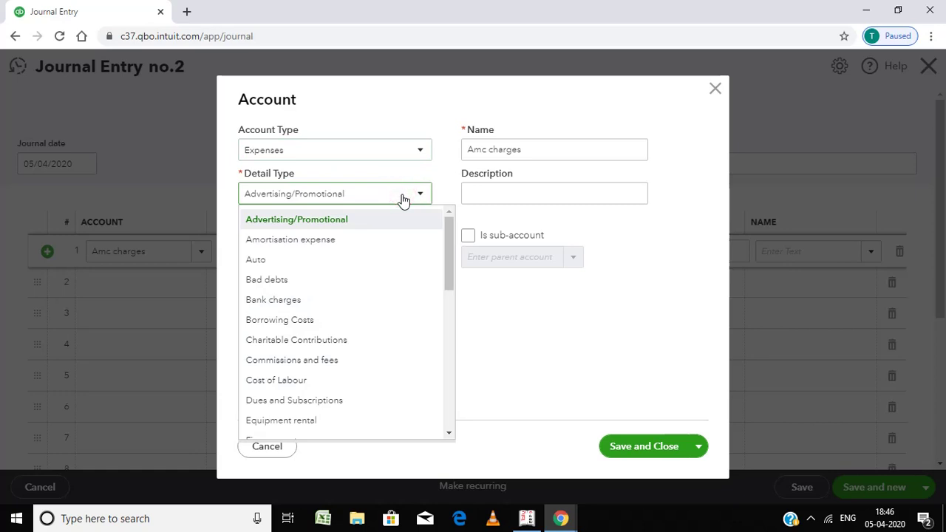
{"action": "left_click", "coordinate": [403, 198]}
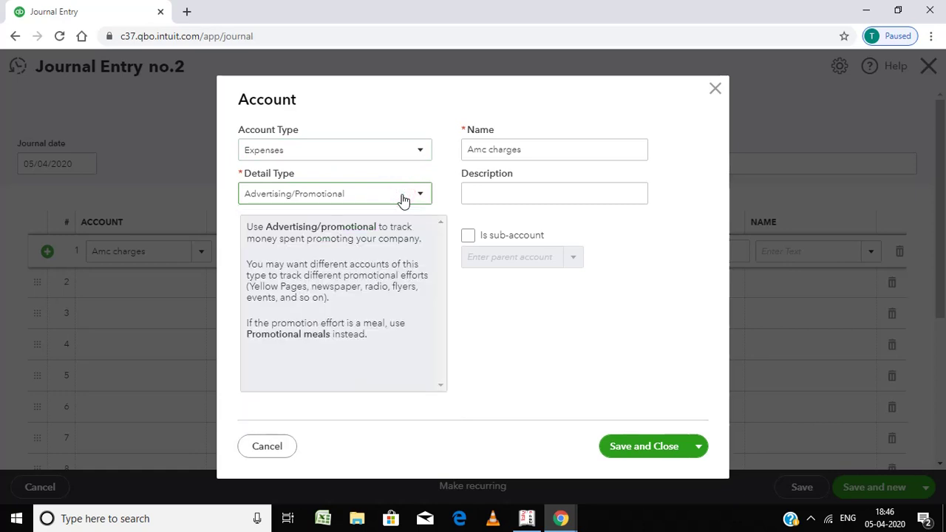
{"action": "left_click", "coordinate": [403, 198]}
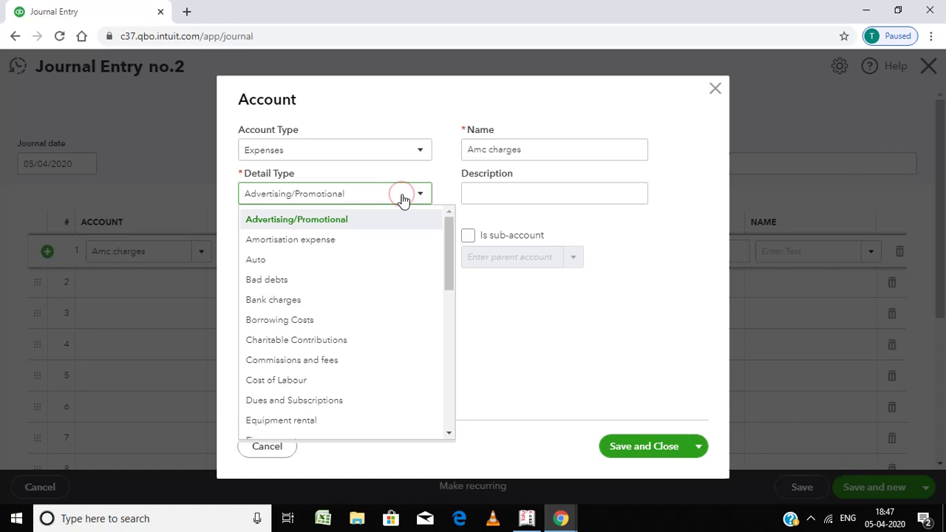
{"action": "key", "text": "Down"}
{"action": "key", "text": "Down"}
{"action": "key", "text": "Down"}
{"action": "key", "text": "Down"}
{"action": "key", "text": "Down"}
{"action": "key", "text": "Down"}
{"action": "key", "text": "Down"}
{"action": "key", "text": "Down"}
{"action": "key", "text": "Down"}
{"action": "key", "text": "Down"}
{"action": "key", "text": "Down"}
{"action": "key", "text": "Down"}
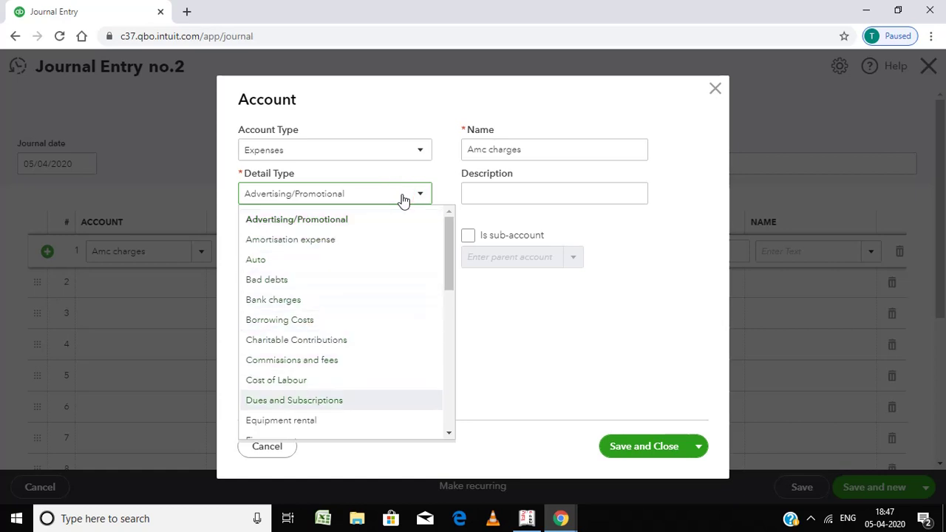
{"action": "key", "text": "Down"}
{"action": "key", "text": "Down"}
{"action": "key", "text": "Down"}
{"action": "key", "text": "Down"}
{"action": "key", "text": "Down"}
{"action": "key", "text": "Down"}
{"action": "key", "text": "Down"}
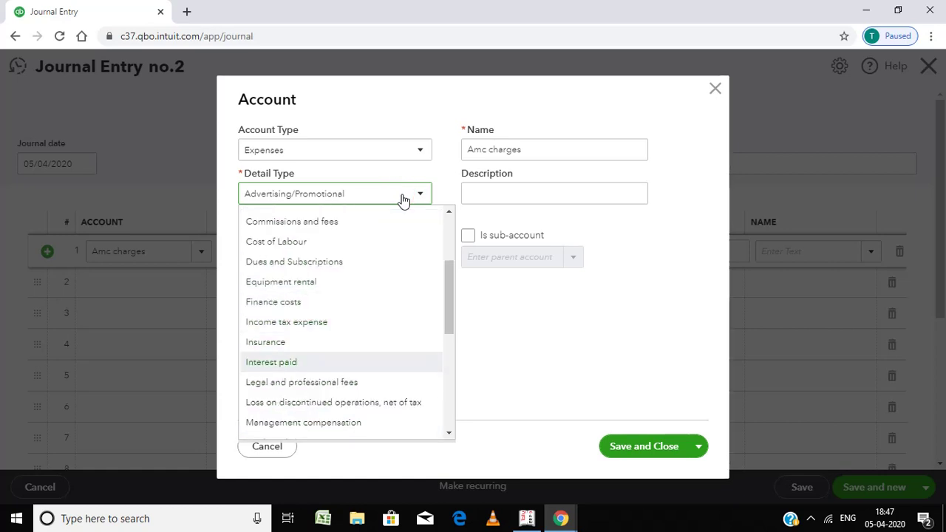
{"action": "key", "text": "Down"}
{"action": "key", "text": "Down"}
{"action": "key", "text": "Down"}
{"action": "key", "text": "Down"}
{"action": "key", "text": "Down"}
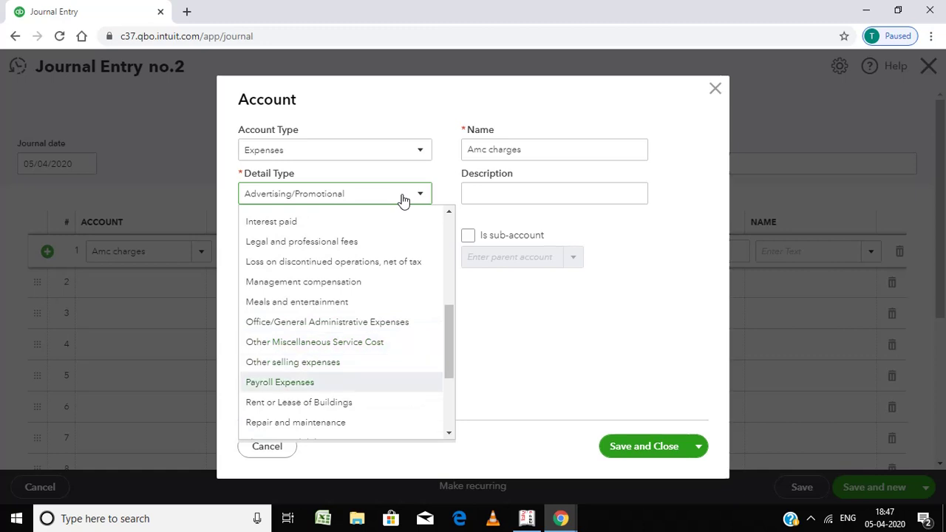
{"action": "key", "text": "Down"}
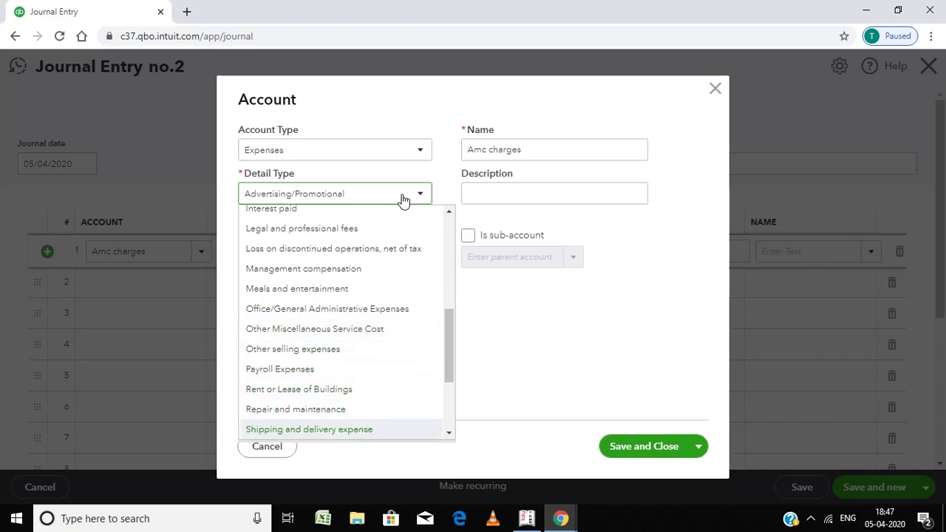
{"action": "key", "text": "Up"}
{"action": "key", "text": "Down"}
{"action": "key", "text": "Down"}
{"action": "key", "text": "Down"}
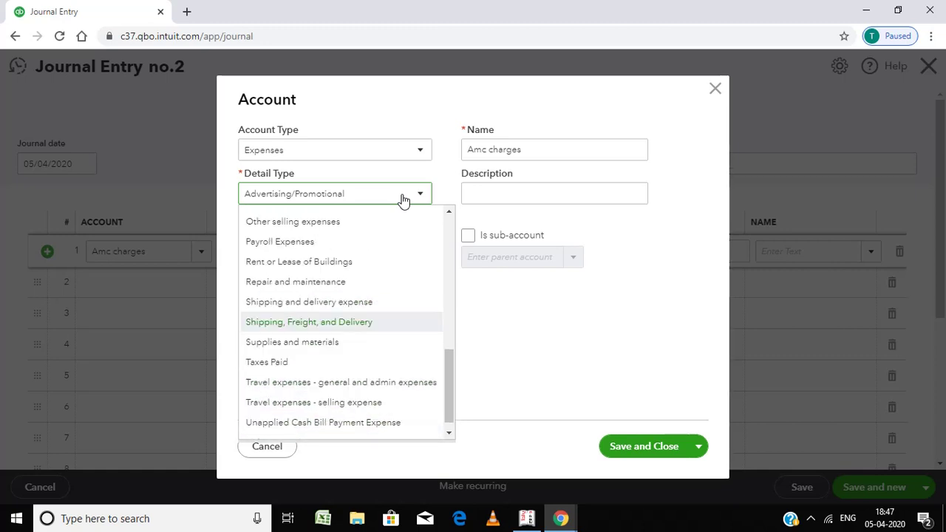
{"action": "key", "text": "Down"}
{"action": "key", "text": "Down"}
{"action": "key", "text": "Down"}
{"action": "key", "text": "Down"}
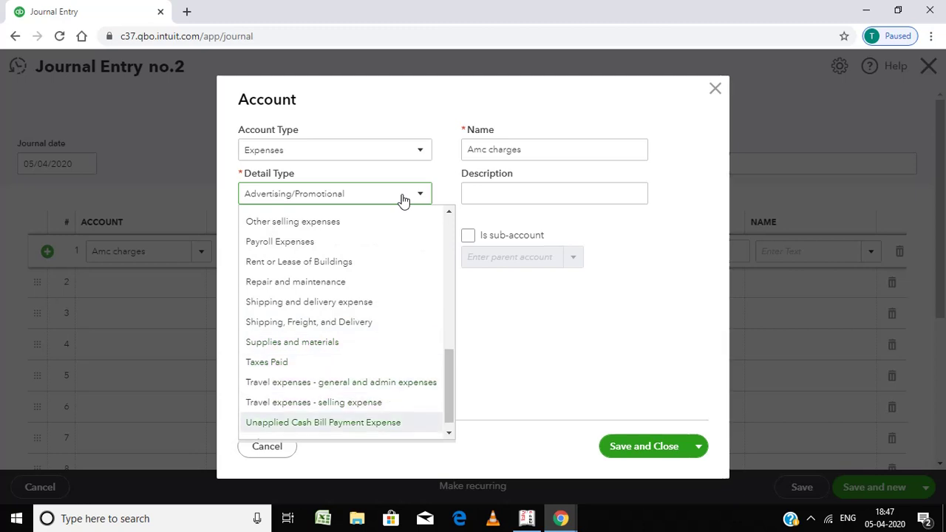
{"action": "key", "text": "Up"}
{"action": "key", "text": "Up"}
{"action": "key", "text": "Up"}
{"action": "key", "text": "Up"}
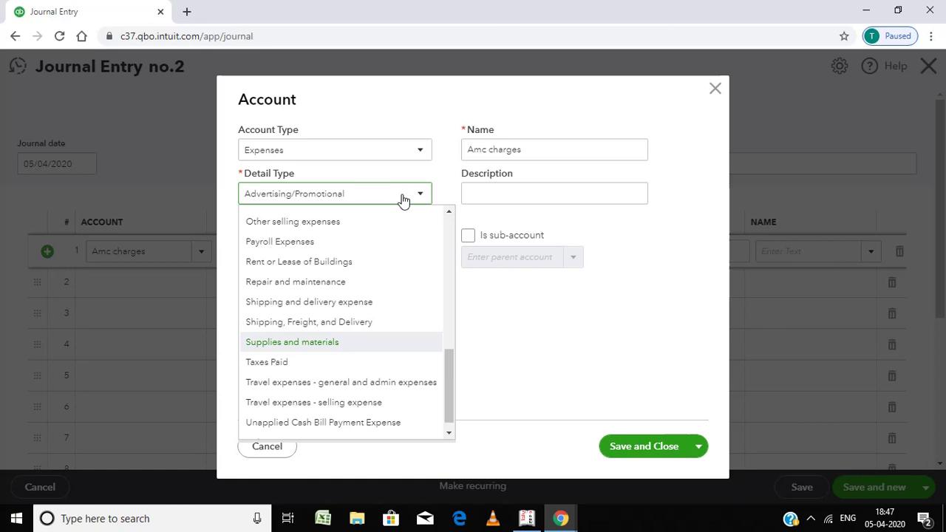
{"action": "key", "text": "Up"}
{"action": "key", "text": "Up"}
{"action": "key", "text": "Up"}
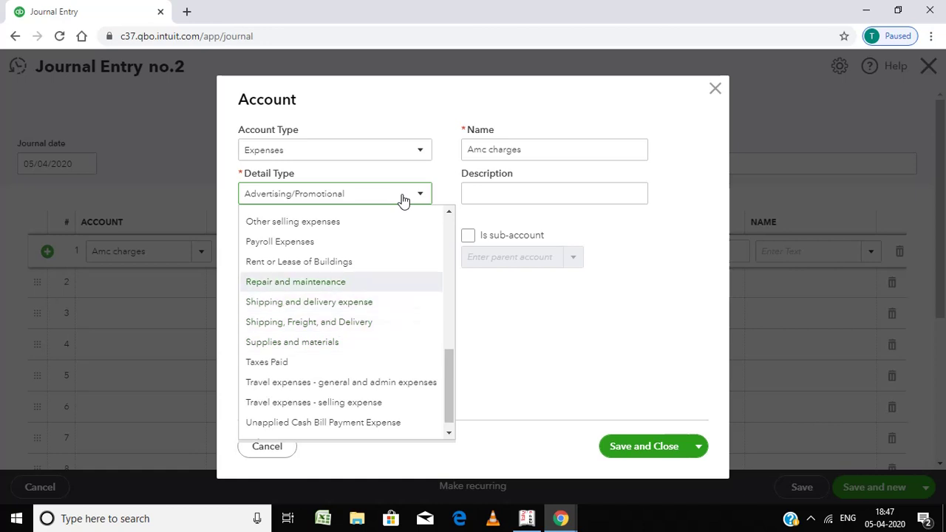
{"action": "left_click", "coordinate": [294, 287]}
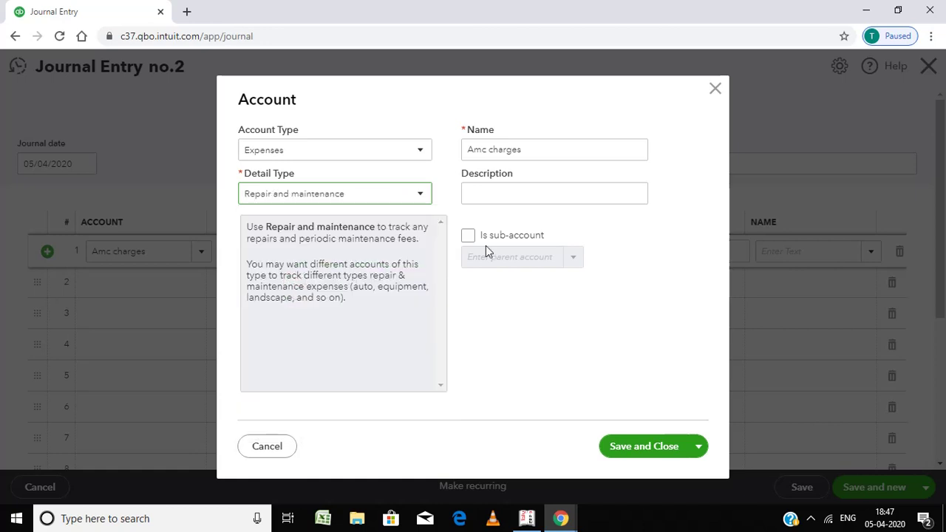
{"action": "left_click", "coordinate": [487, 200]}
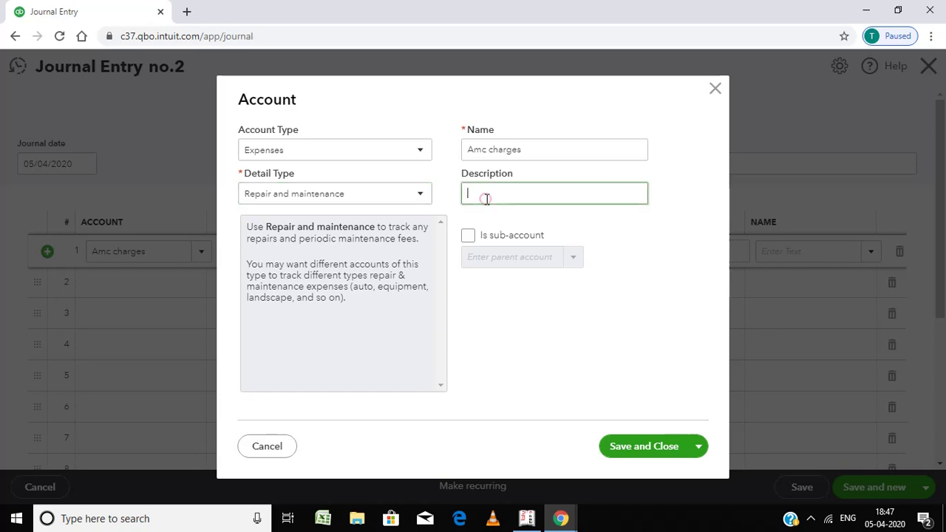
Save the Amc charges account and debit it 10,000 on line 1.
{"action": "left_click", "coordinate": [650, 453]}
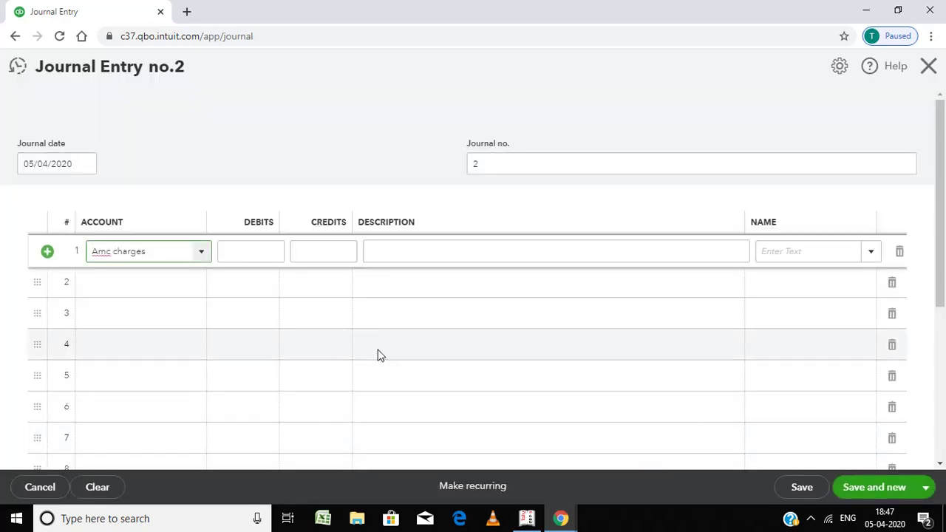
{"action": "left_click", "coordinate": [255, 251]}
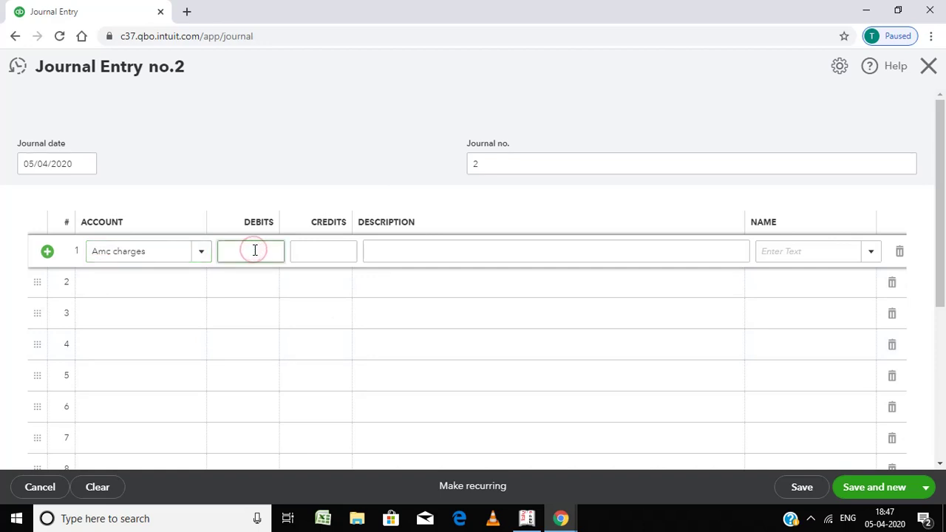
{"action": "type", "text": "10000"}
Describe line 1 as 'generator amc charges payable taken into account'.
{"action": "left_click", "coordinate": [380, 251]}
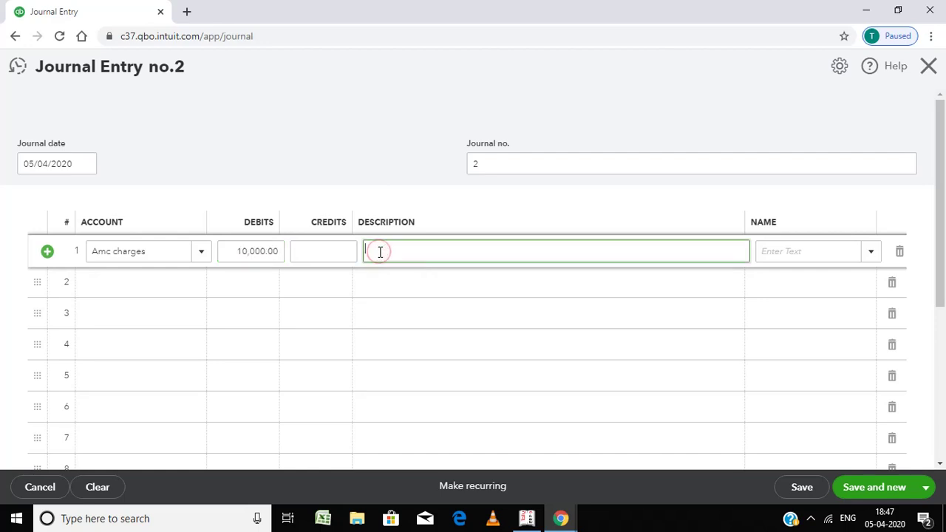
{"action": "type", "text": "generator amc charges"}
{"action": "type", "text": "payable"}
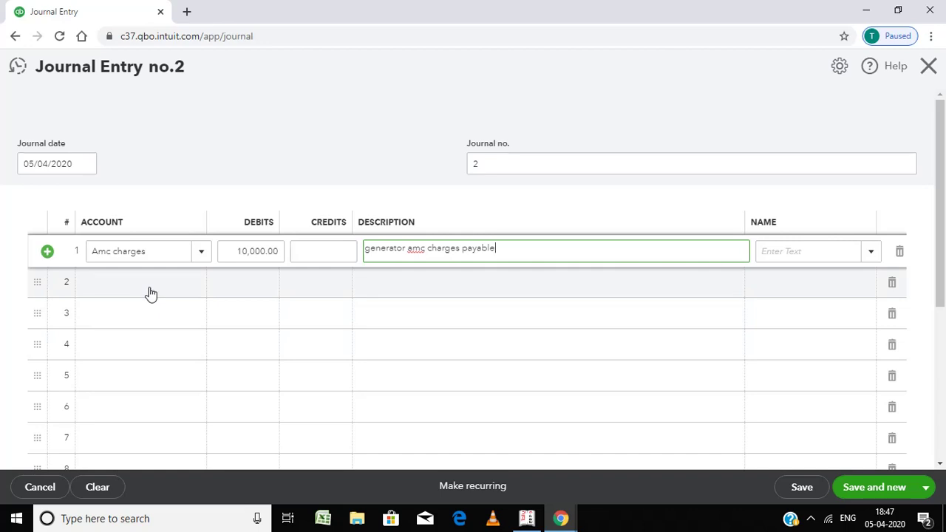
{"action": "type", "text": " taken into account"}
{"action": "left_click", "coordinate": [134, 291]}
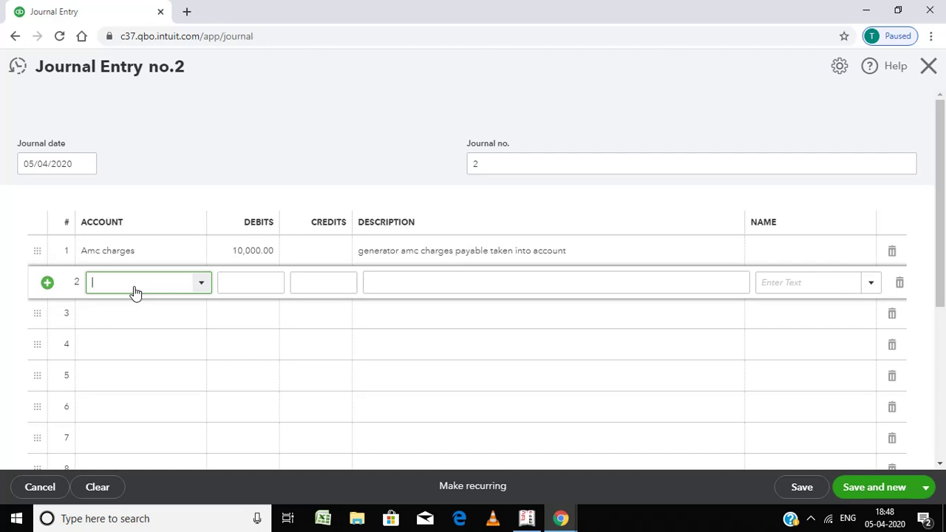
Replace row 2's autocompleted Amc charges with a new account named 'Outstanding exp'.
{"action": "type", "text": "Amc charges"}
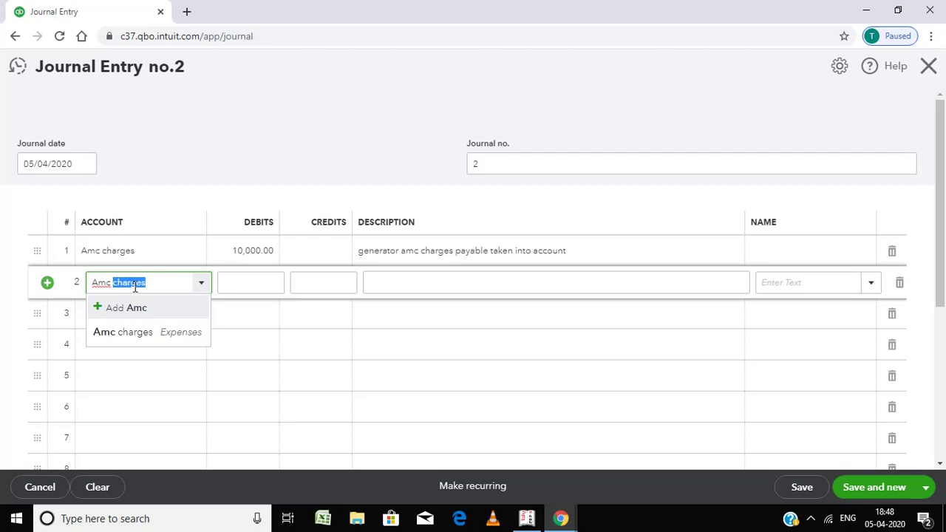
{"action": "key", "text": "Right"}
{"action": "key", "text": "BackSpace"}
{"action": "key", "text": "BackSpace"}
{"action": "key", "text": "BackSpace"}
{"action": "key", "text": "BackSpace"}
{"action": "key", "text": "BackSpace"}
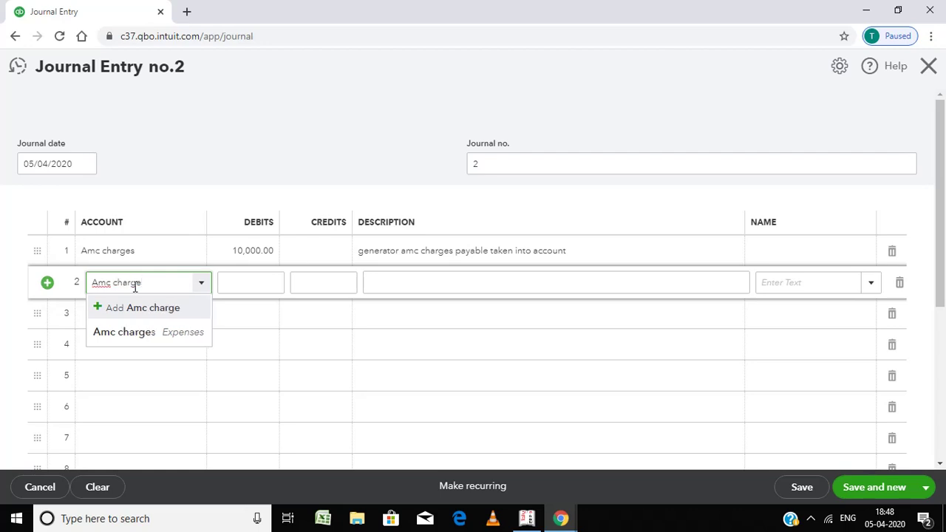
{"action": "key", "text": "BackSpace"}
{"action": "key", "text": "BackSpace"}
{"action": "key", "text": "BackSpace"}
{"action": "key", "text": "BackSpace"}
{"action": "key", "text": "BackSpace"}
{"action": "key", "text": "BackSpace"}
{"action": "type", "text": "Ou"}
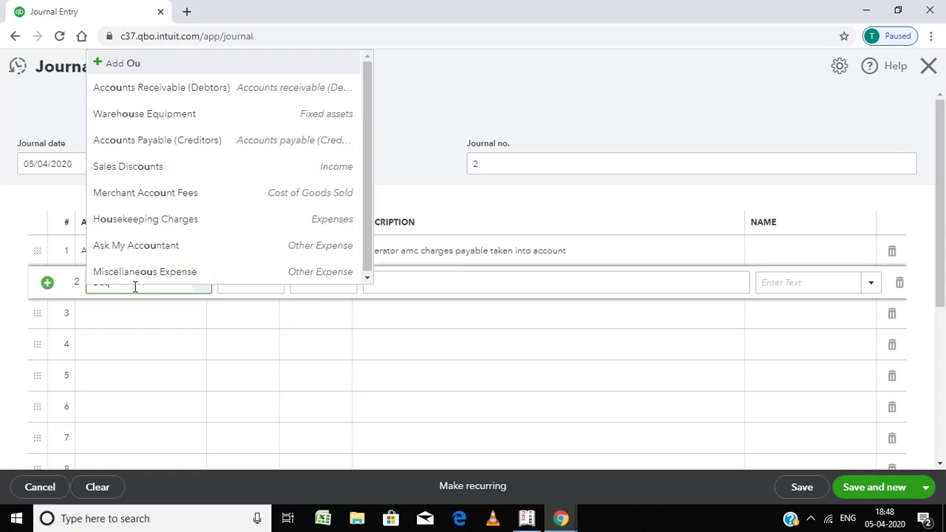
{"action": "type", "text": "tstandin"}
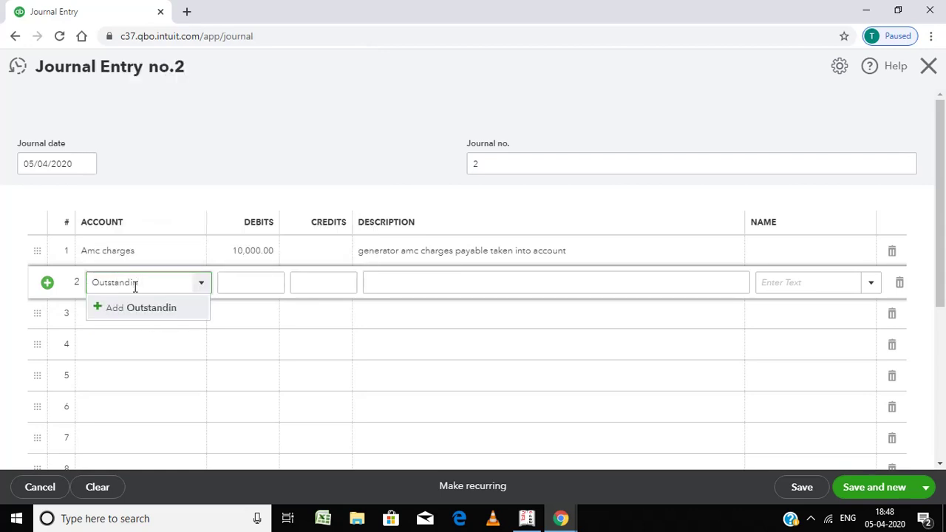
{"action": "type", "text": "g exp"}
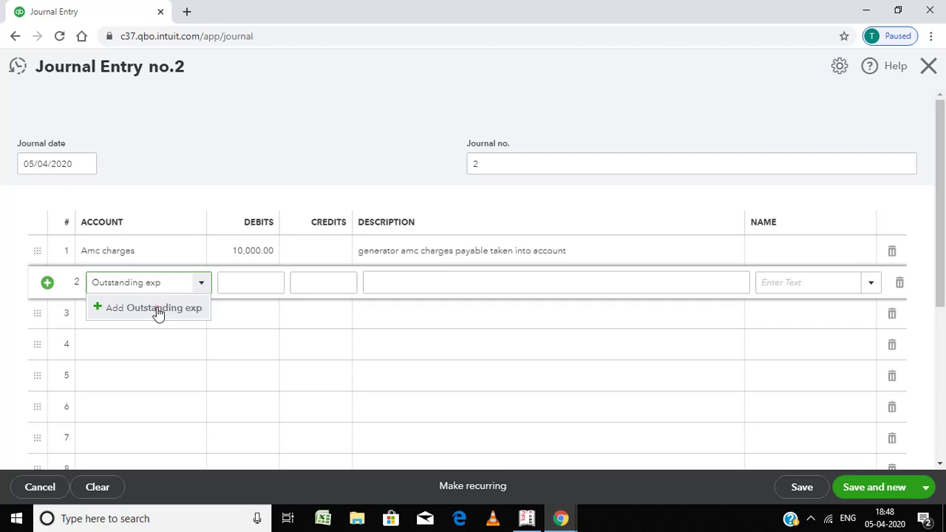
{"action": "left_click", "coordinate": [157, 309]}
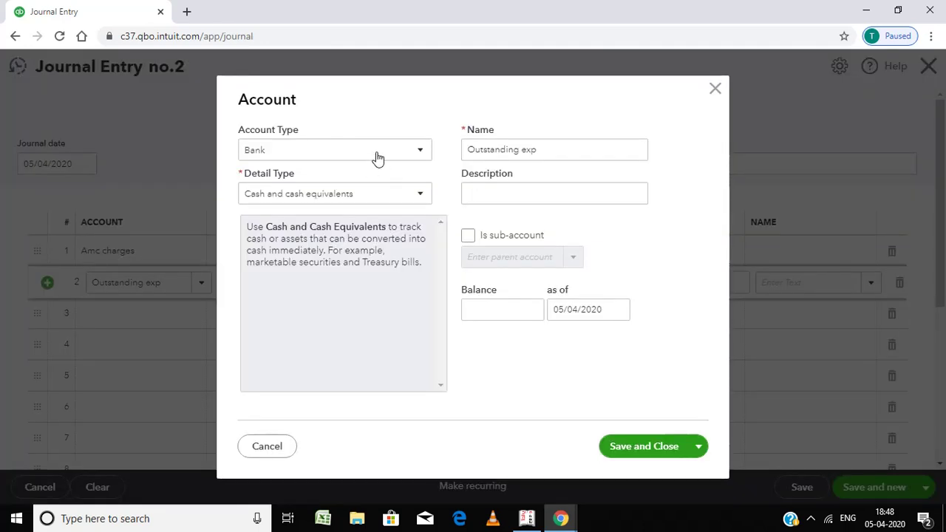
Save Outstanding exp with type Current liabilities and detail type Current Liabilities.
{"action": "left_click", "coordinate": [377, 152]}
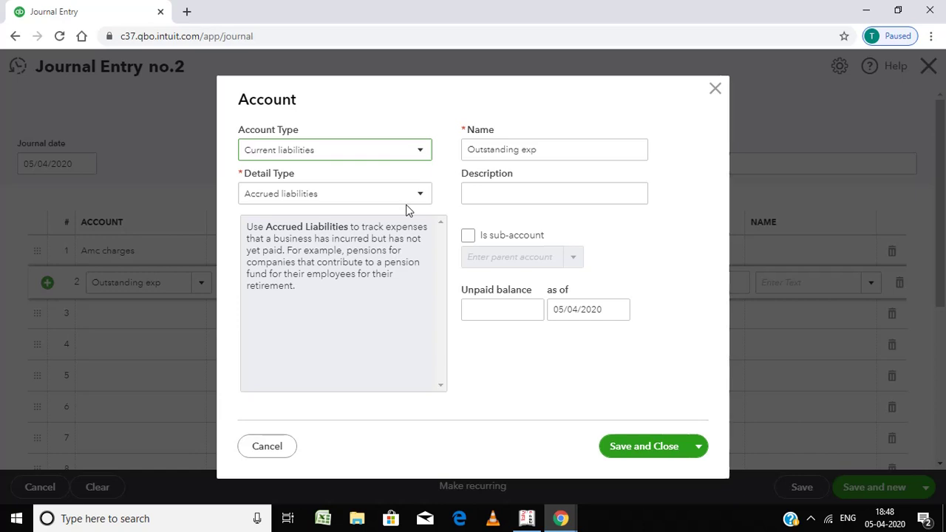
{"action": "left_click", "coordinate": [410, 199]}
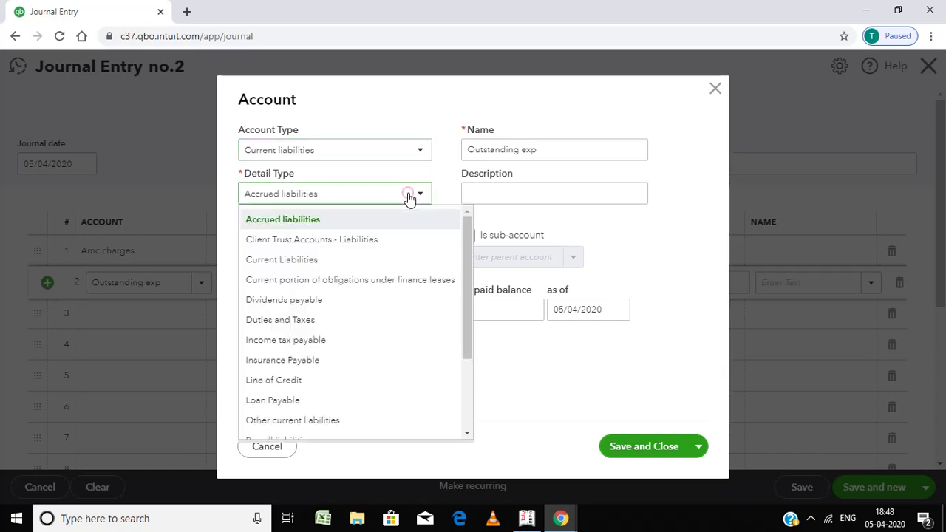
{"action": "key", "text": "Down"}
{"action": "key", "text": "Down"}
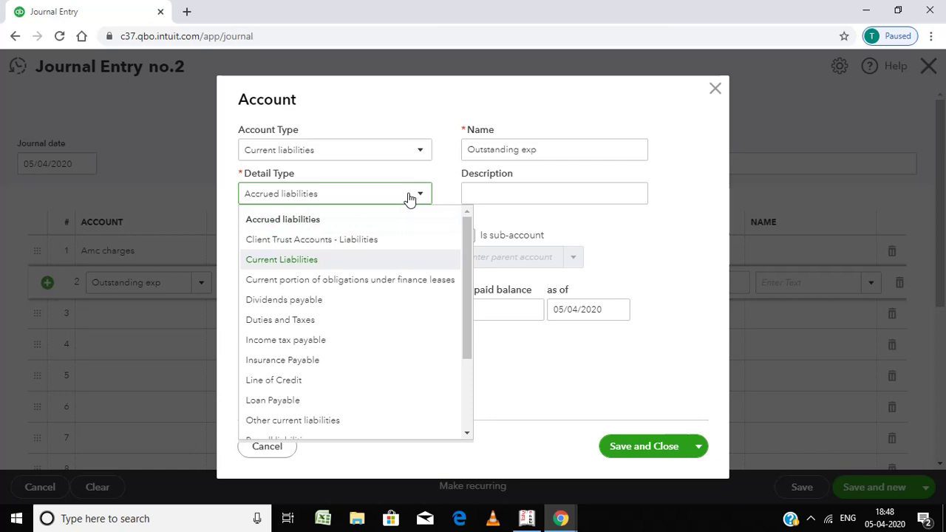
{"action": "left_click", "coordinate": [316, 261]}
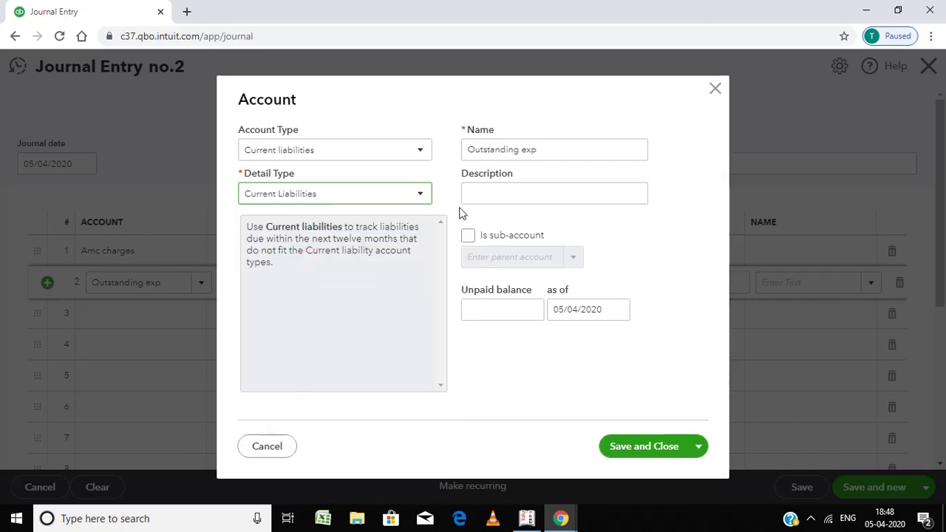
{"action": "left_click", "coordinate": [506, 194]}
{"action": "left_click", "coordinate": [646, 447]}
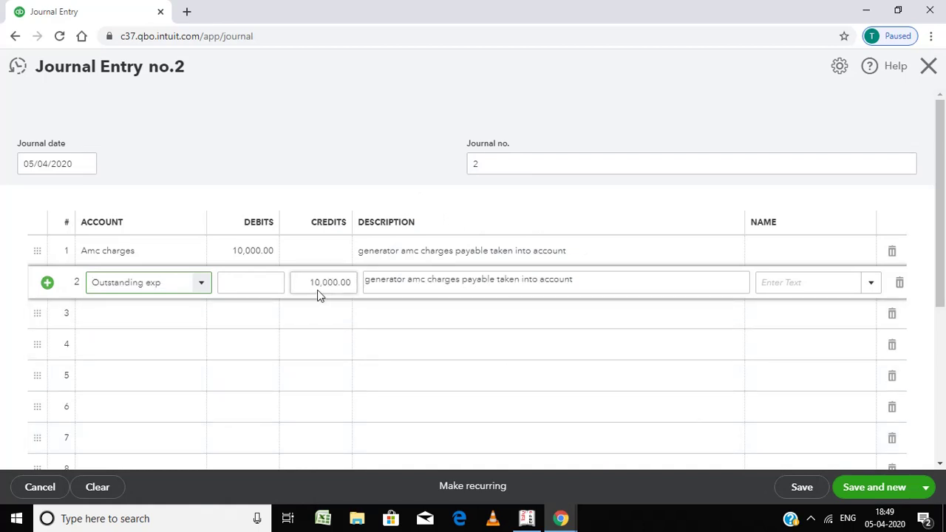
Replace line 2's description with 'Being amount payable for Generator maintenance for the current year'.
{"action": "triple_click", "coordinate": [585, 281]}
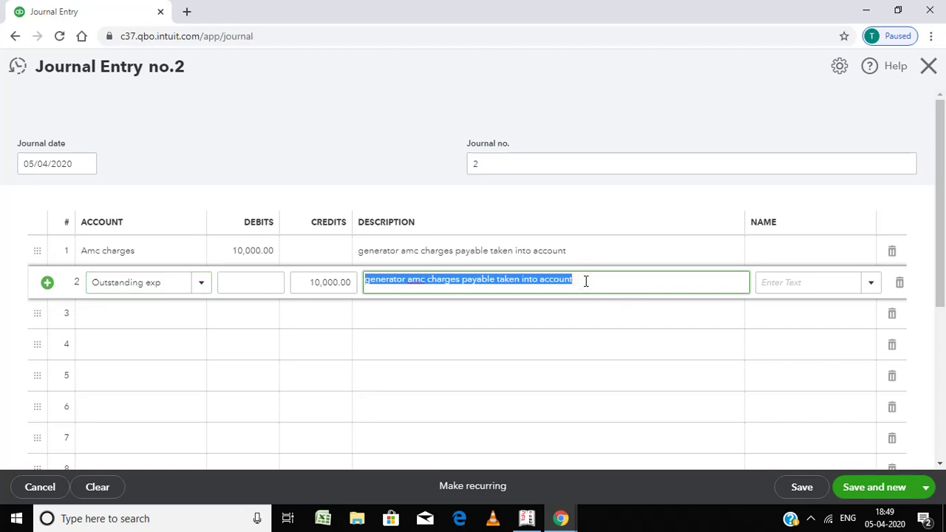
{"action": "type", "text": "Being amc"}
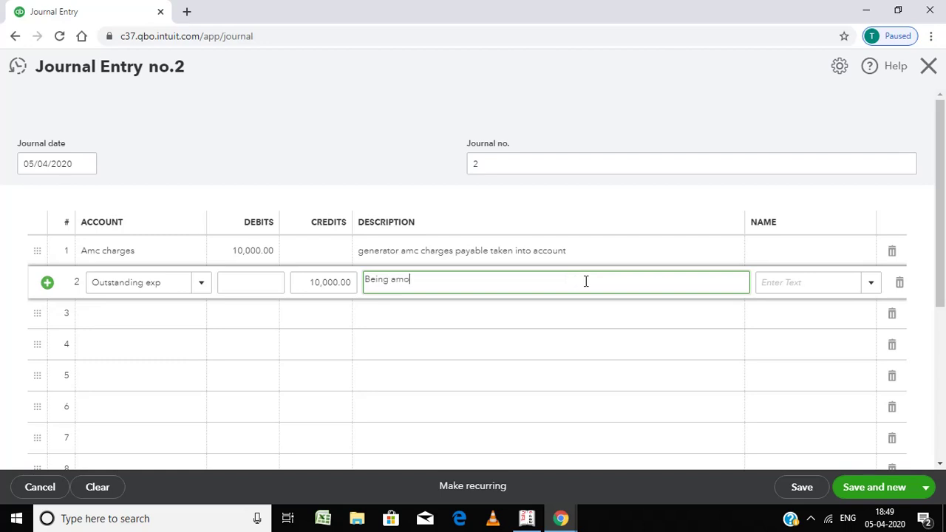
{"action": "type", "text": "unt payble for"}
{"action": "key", "text": "BackSpace"}
{"action": "key", "text": "BackSpace"}
{"action": "key", "text": "BackSpace"}
{"action": "key", "text": "BackSpace"}
{"action": "key", "text": "BackSpace"}
{"action": "key", "text": "BackSpace"}
{"action": "key", "text": "BackSpace"}
{"action": "key", "text": "BackSpace"}
{"action": "type", "text": "able for "}
{"action": "type", "text": "Genetaor"}
{"action": "key", "text": "BackSpace"}
{"action": "key", "text": "BackSpace"}
{"action": "key", "text": "BackSpace"}
{"action": "key", "text": "BackSpace"}
{"action": "type", "text": "rator maintenance "}
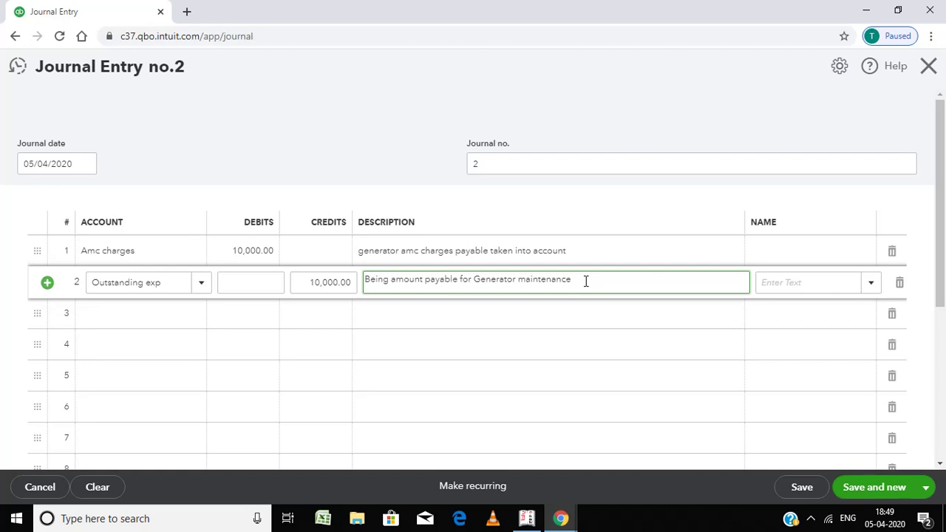
{"action": "type", "text": "for the current year"}
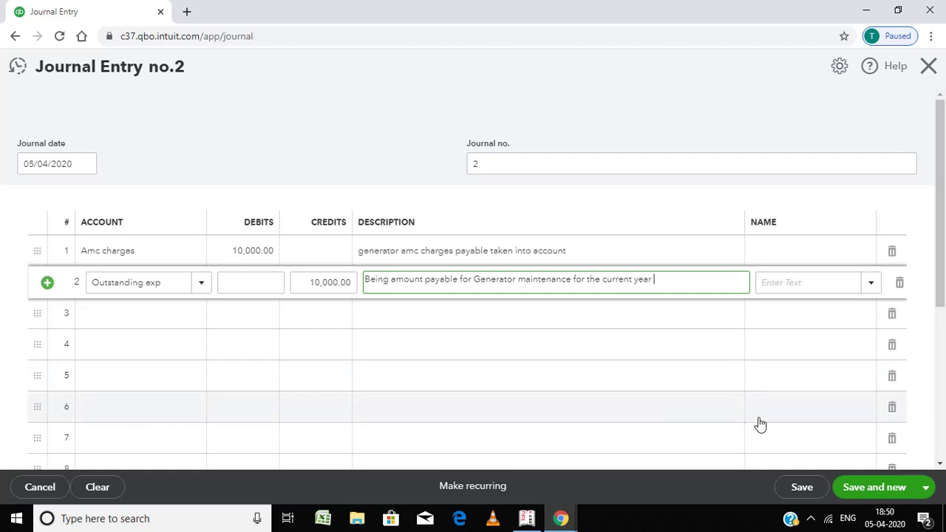
Save Journal Entry 2 with Save and new, opening blank Journal Entry no.3.
{"action": "left_click", "coordinate": [887, 494]}
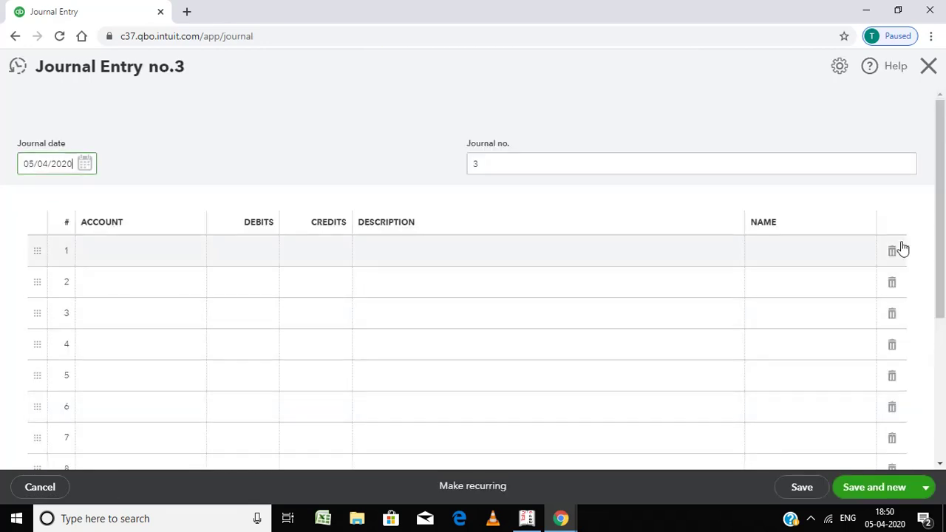
{"action": "left_click", "coordinate": [811, 518]}
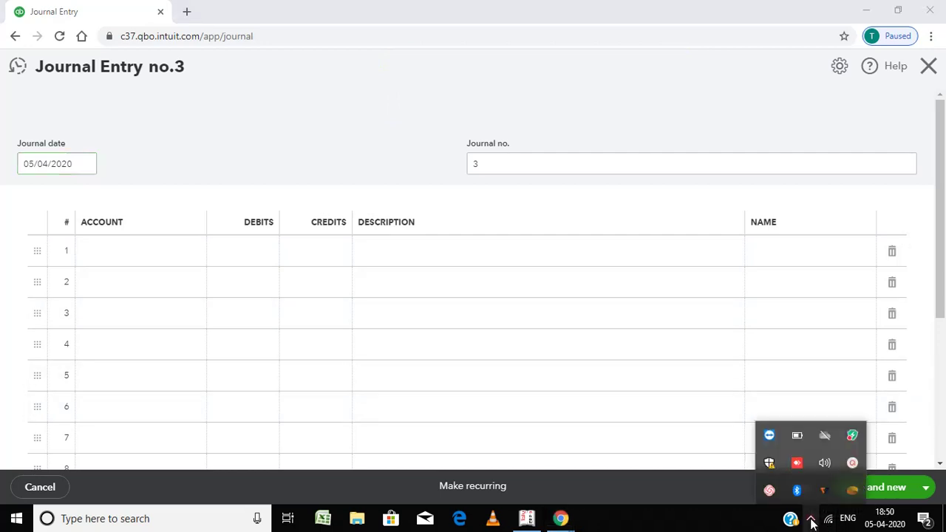
{"action": "left_click", "coordinate": [854, 462]}
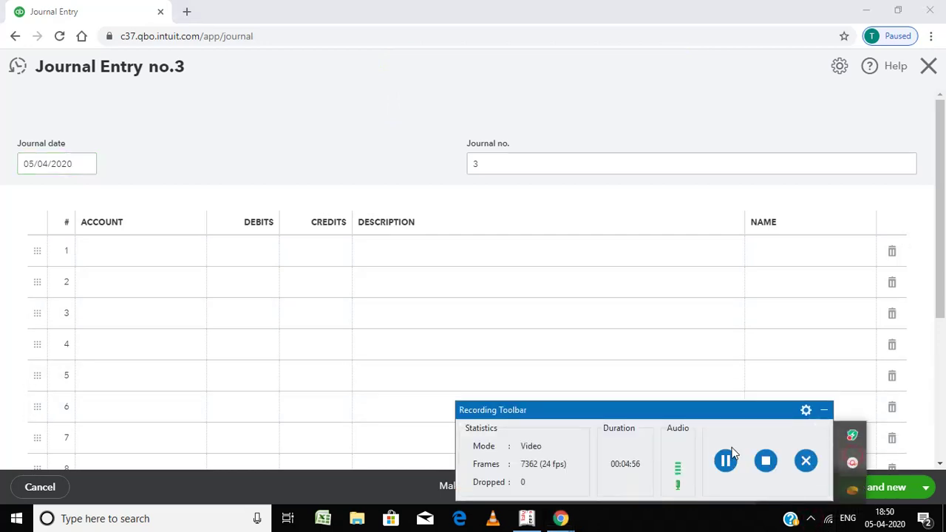